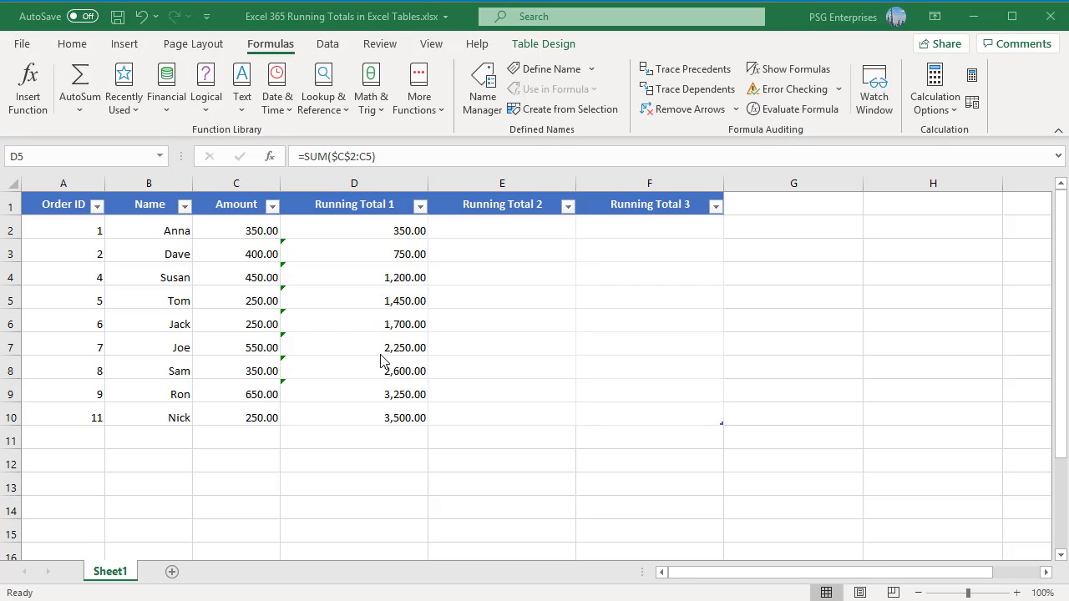
# Inspect the Running Total 1 formulas in D5, D6 and D10
pyautogui.click(373, 308)
pyautogui.doubleClick(414, 298)
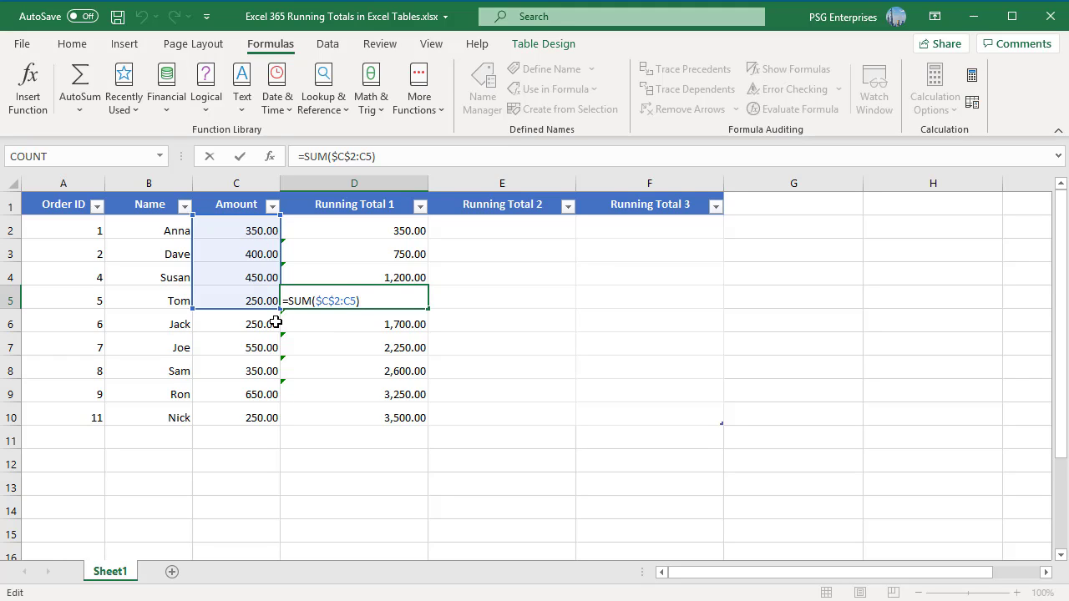
pyautogui.doubleClick(411, 324)
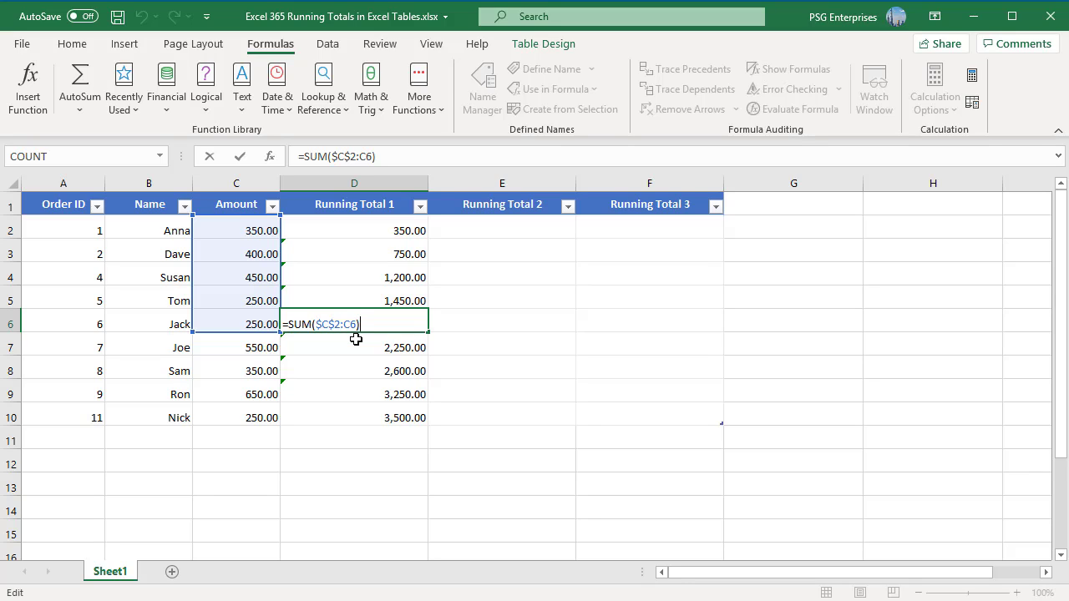
pyautogui.press('Return')
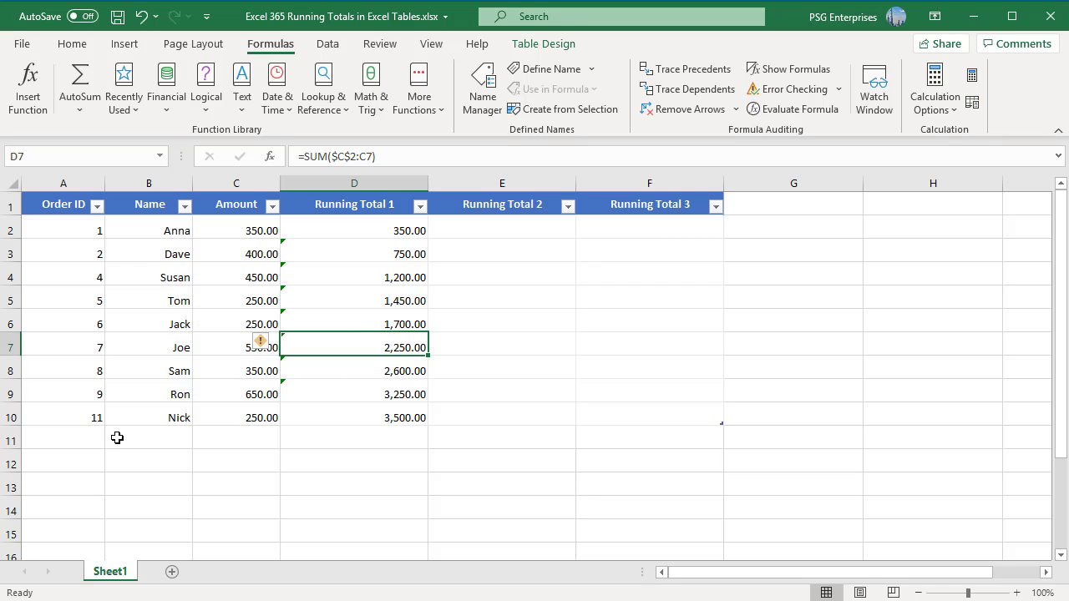
pyautogui.click(362, 418)
pyautogui.press('F2')
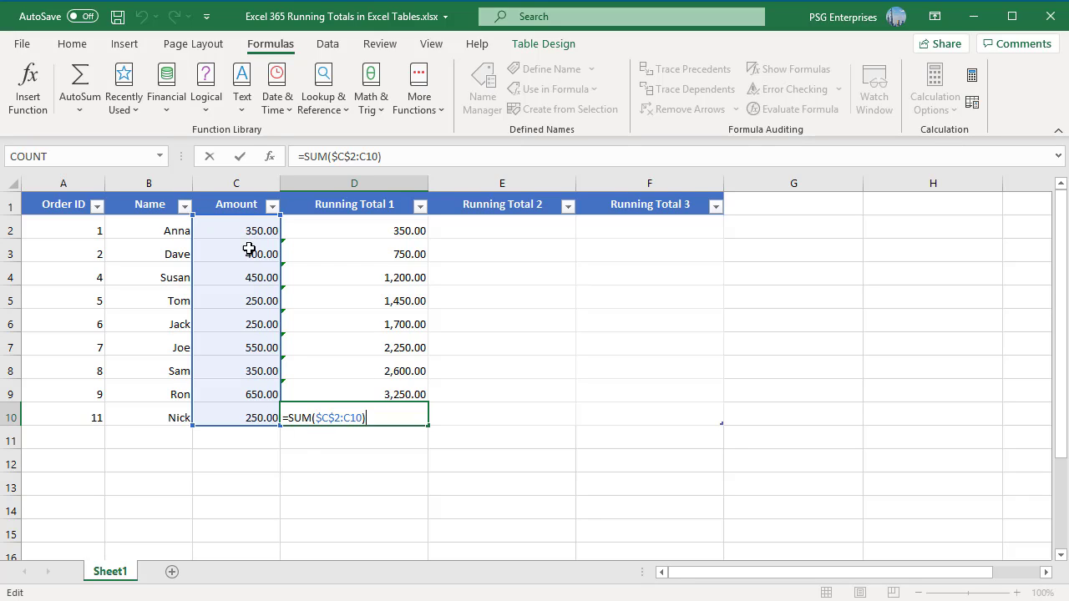
# Add trial order ID 12 in A11 and check whether D10's formula range grew
pyautogui.click(89, 441)
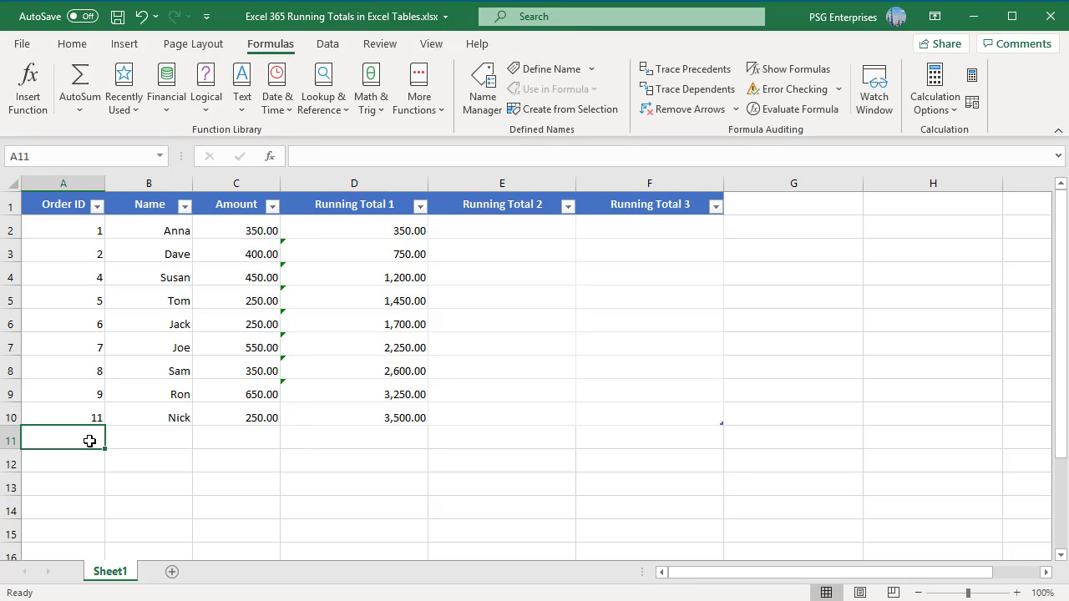
pyautogui.write('12')
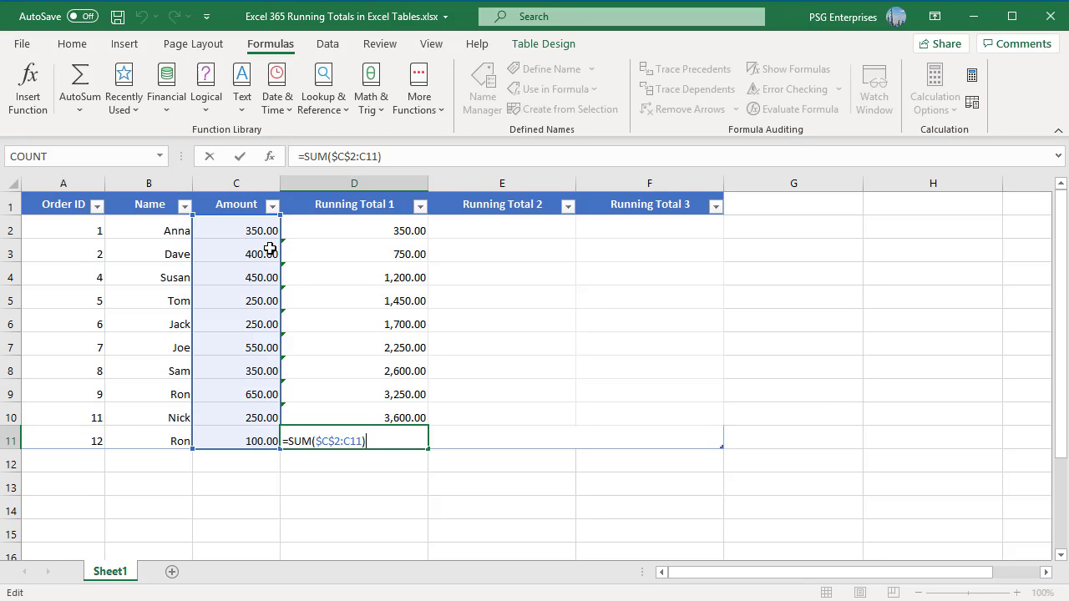
pyautogui.click(419, 415)
pyautogui.doubleClick(419, 415)
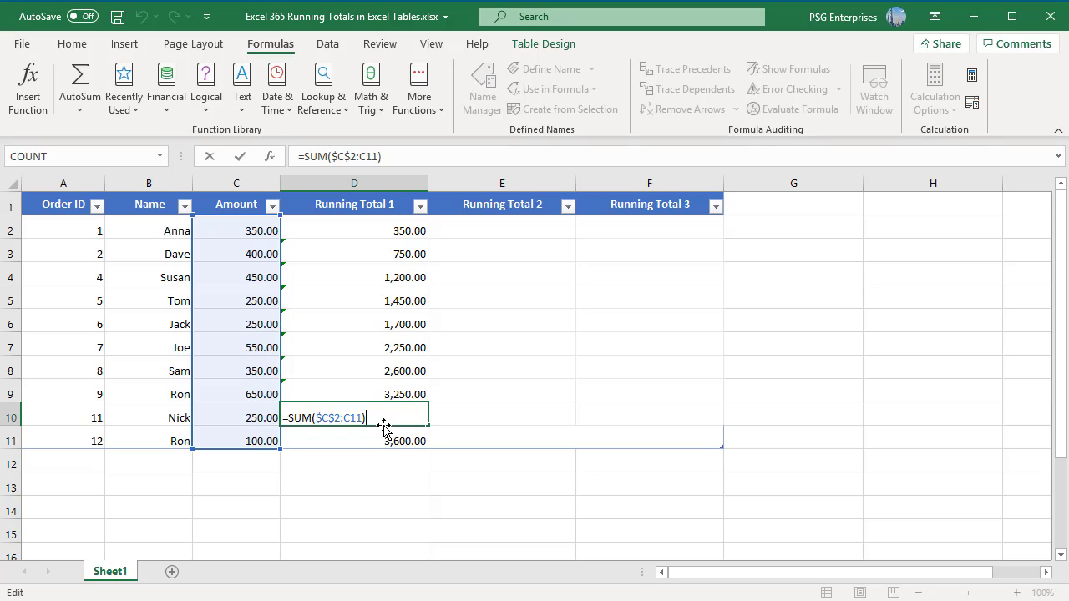
# Delete the added row 11 and recheck D10's running total formula
pyautogui.click(10, 441)
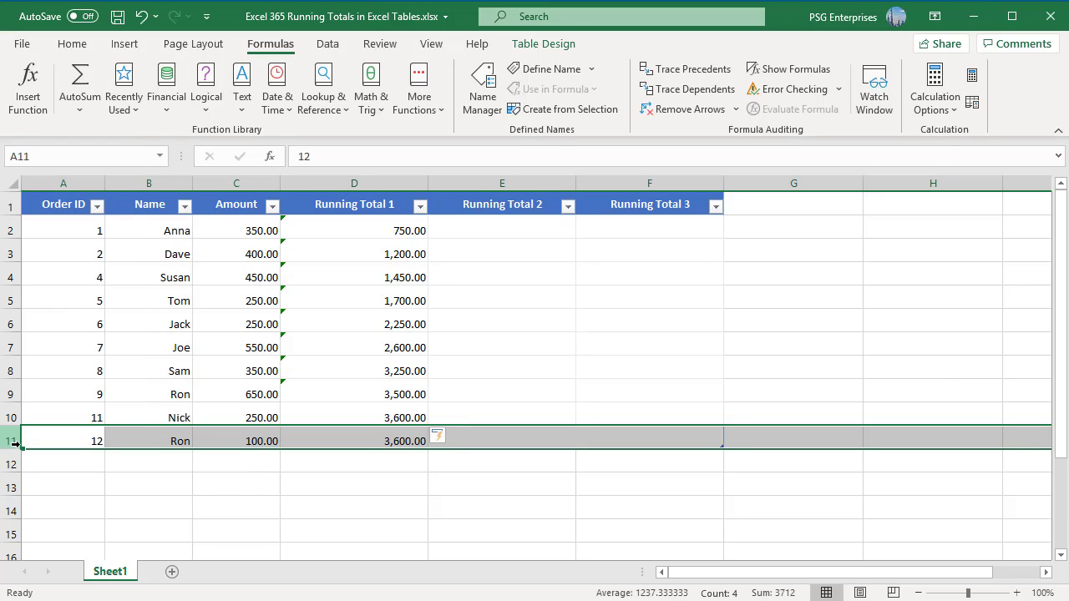
pyautogui.rightClick(15, 441)
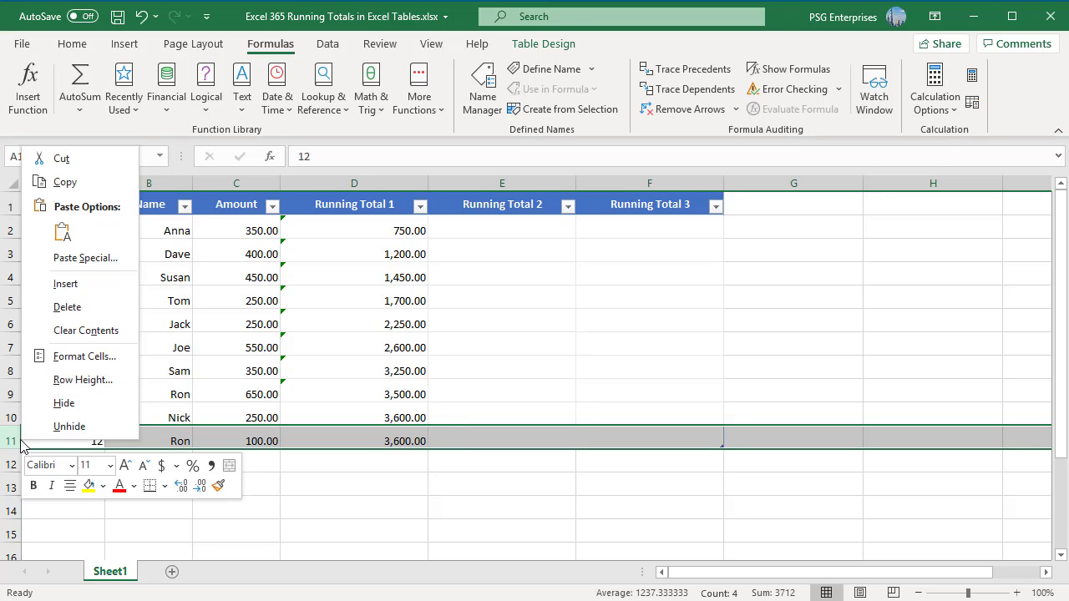
pyautogui.click(71, 308)
pyautogui.click(333, 416)
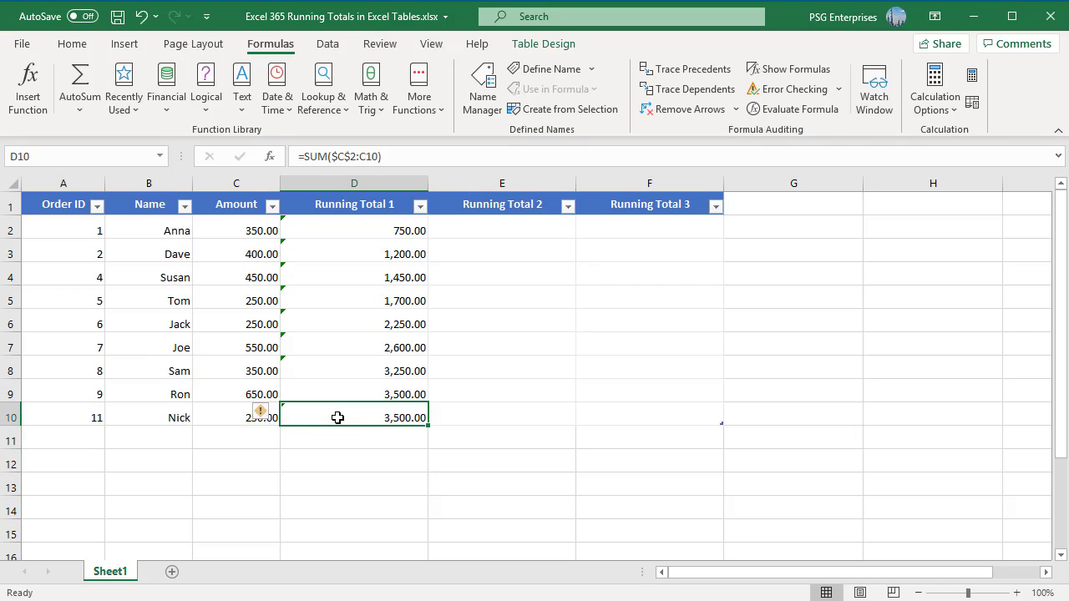
pyautogui.doubleClick(387, 418)
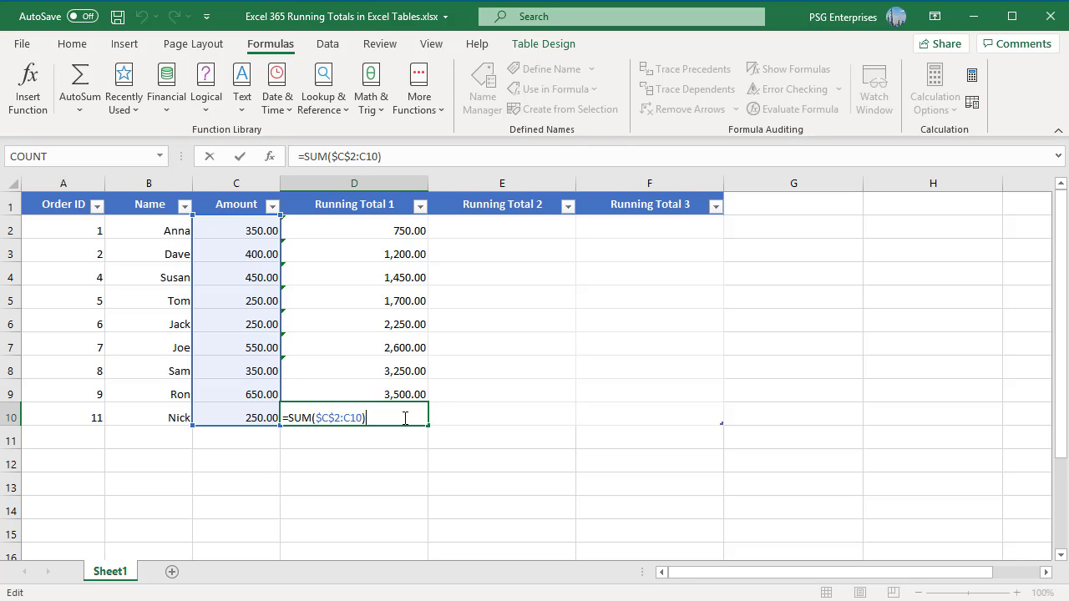
pyautogui.press('Escape')
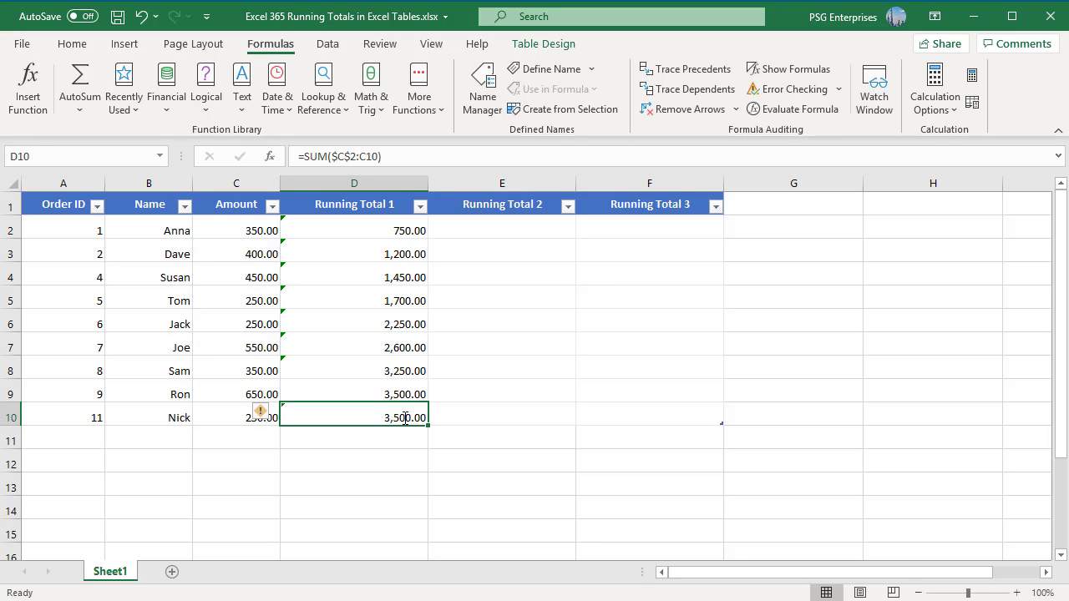
pyautogui.click(454, 414)
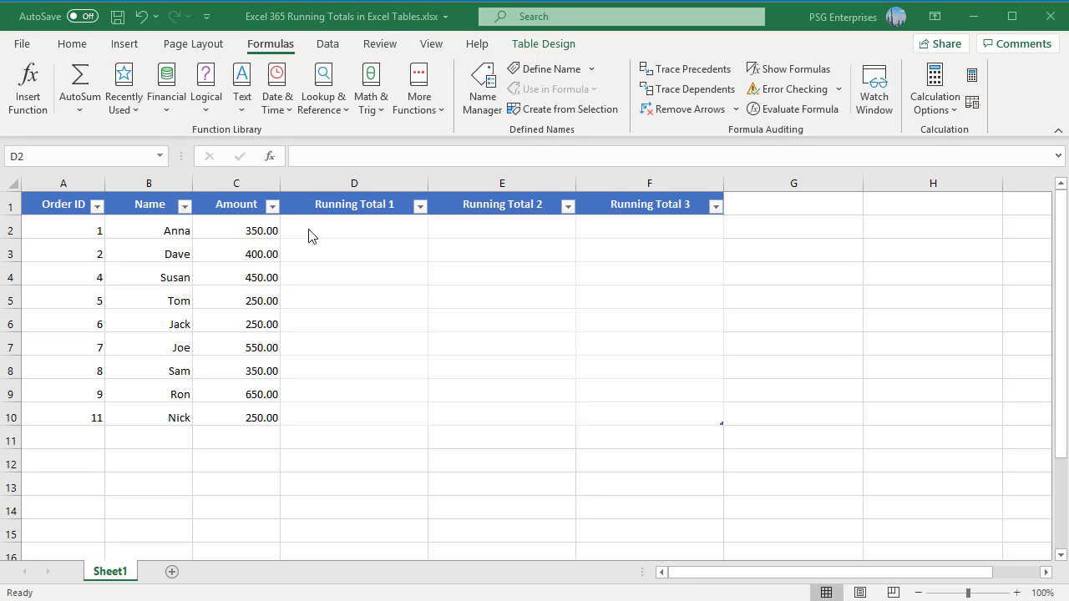
pyautogui.click(308, 235)
pyautogui.doubleClick(294, 226)
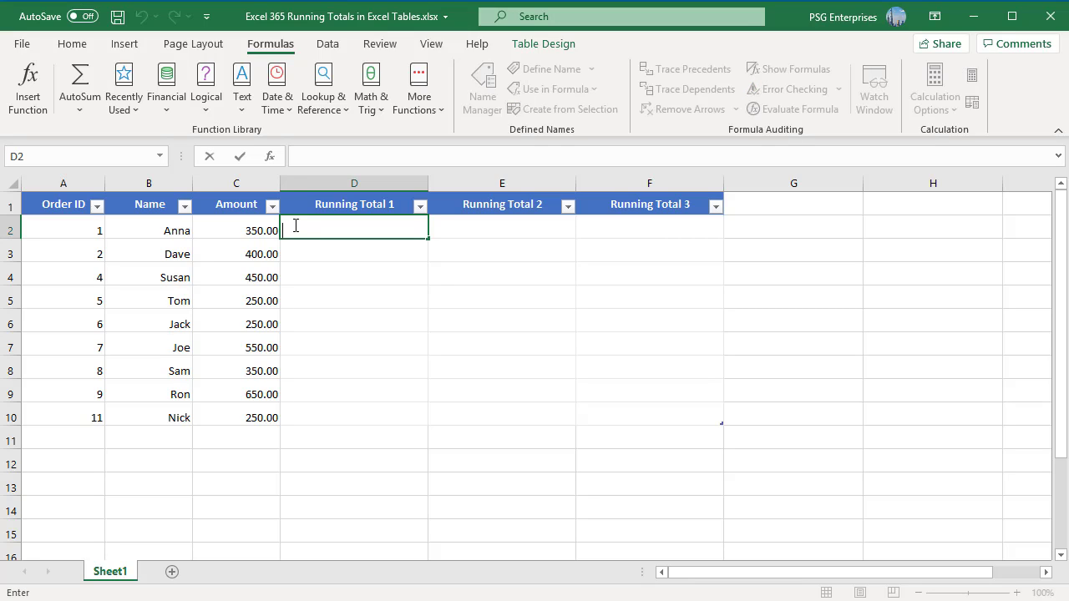
pyautogui.write('=SUM(INDEX([Amount],1):[@Amount])')
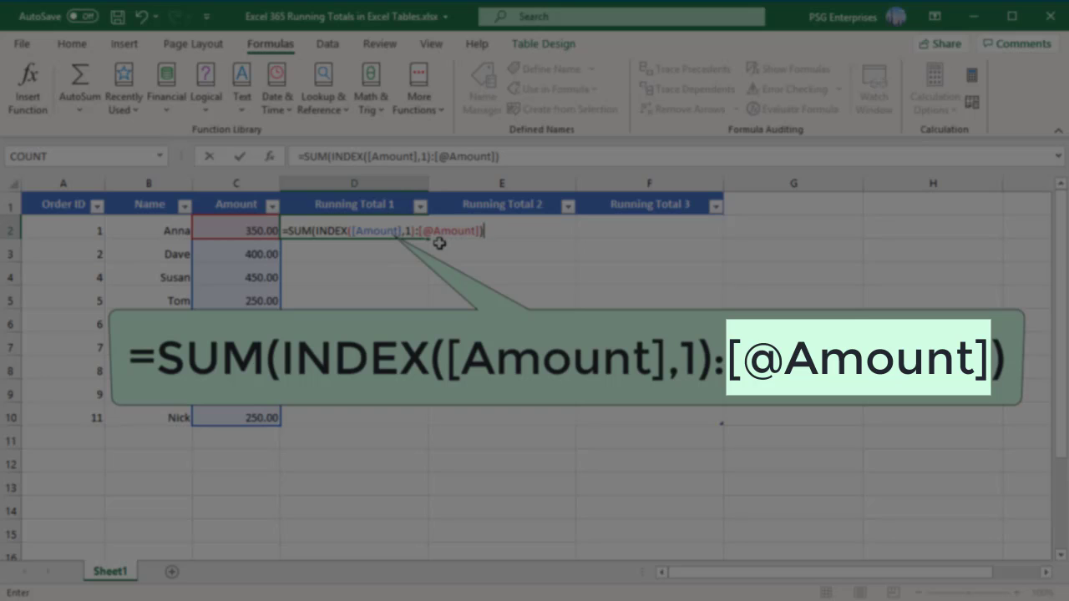
# Commit the INDEX running-total formula and verify how it filled into D3 and D4
pyautogui.press('Return')
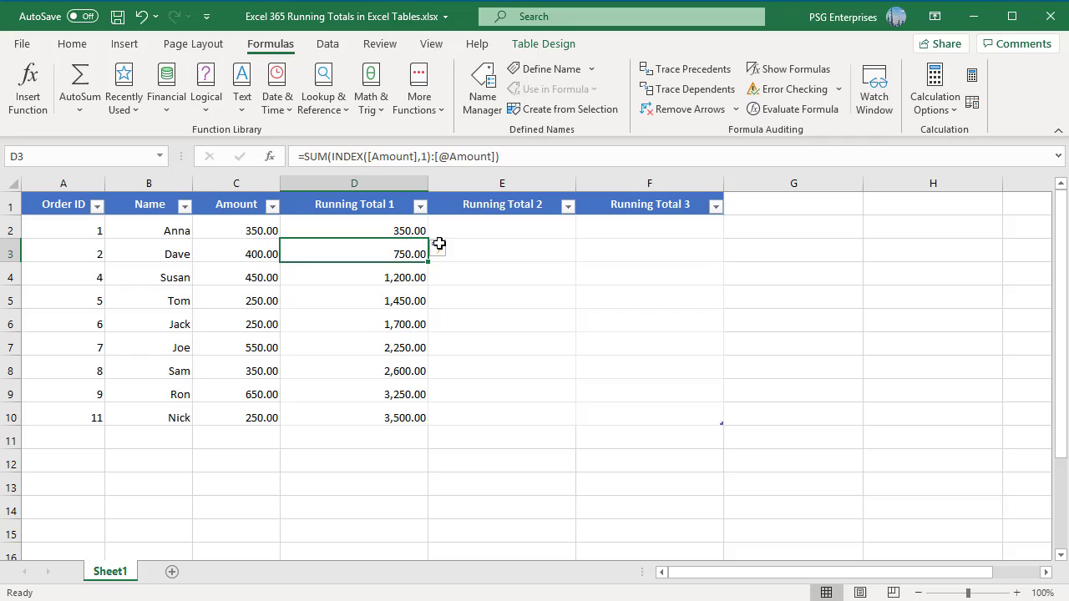
pyautogui.doubleClick(382, 254)
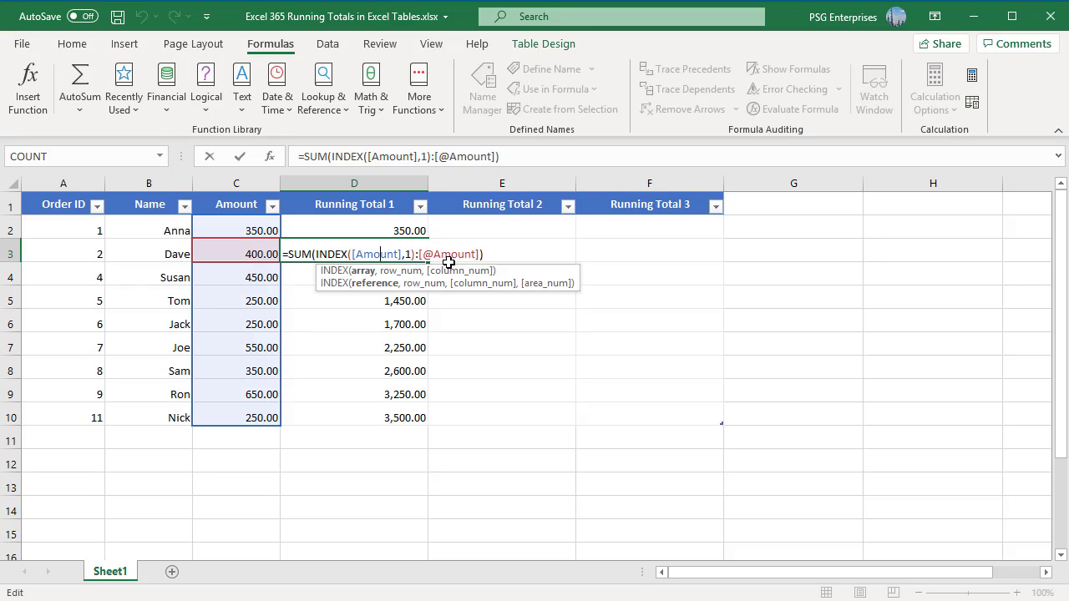
pyautogui.click(500, 255)
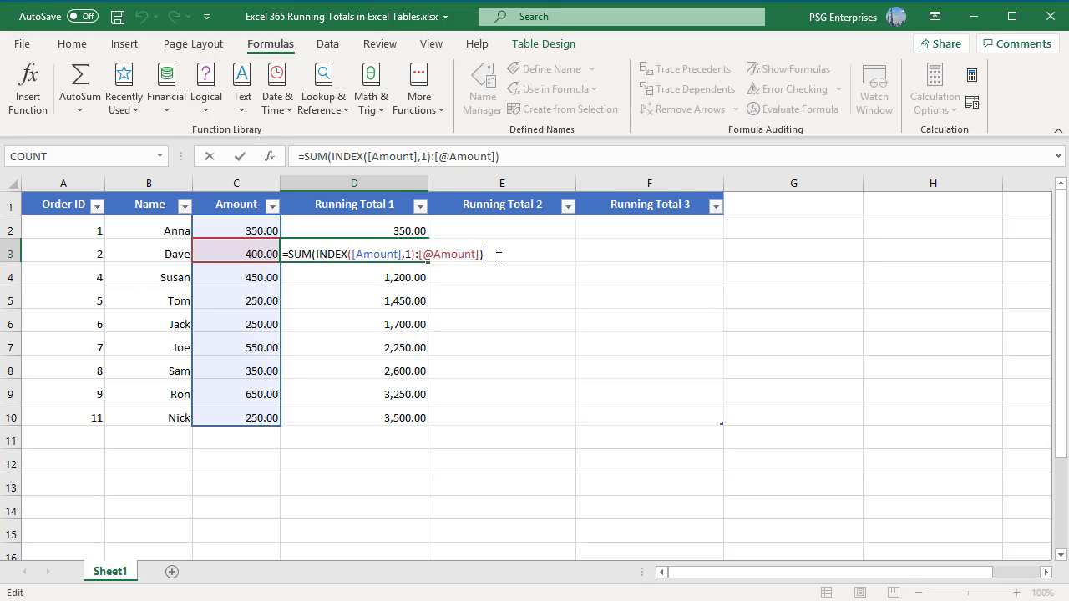
pyautogui.click(417, 280)
pyautogui.doubleClick(417, 279)
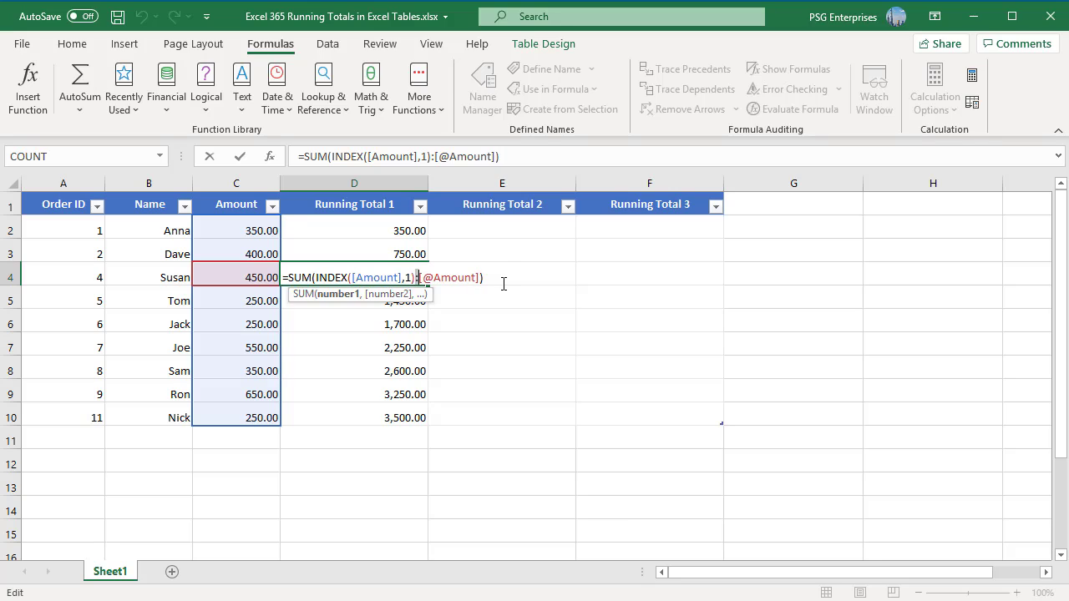
pyautogui.click(503, 283)
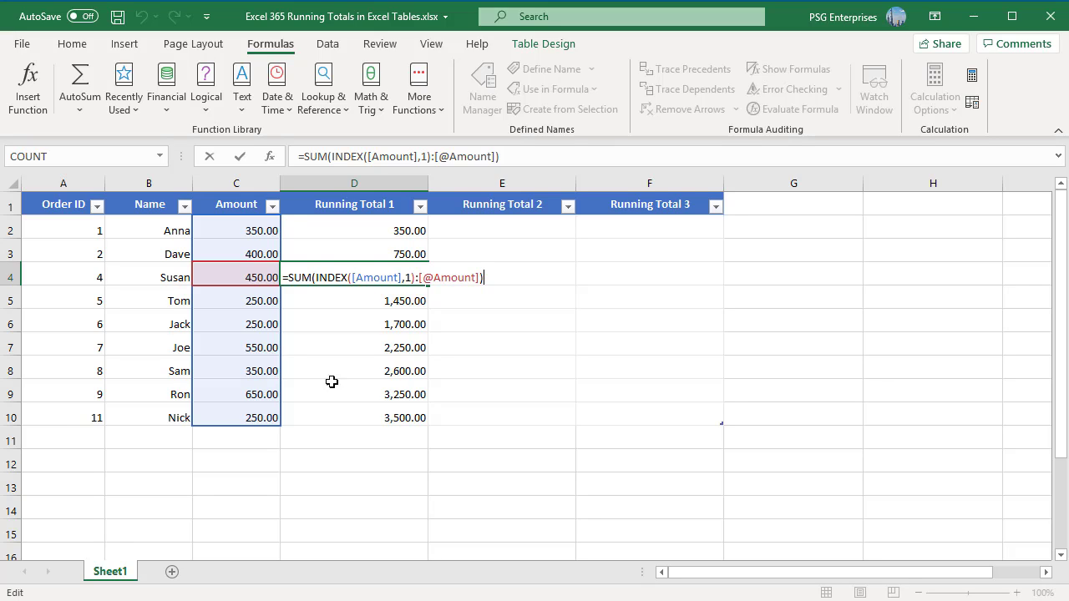
# Add order 12 in row 11 and confirm D10's formula, extending Running Total 1 to 3,600.00
pyautogui.click(90, 437)
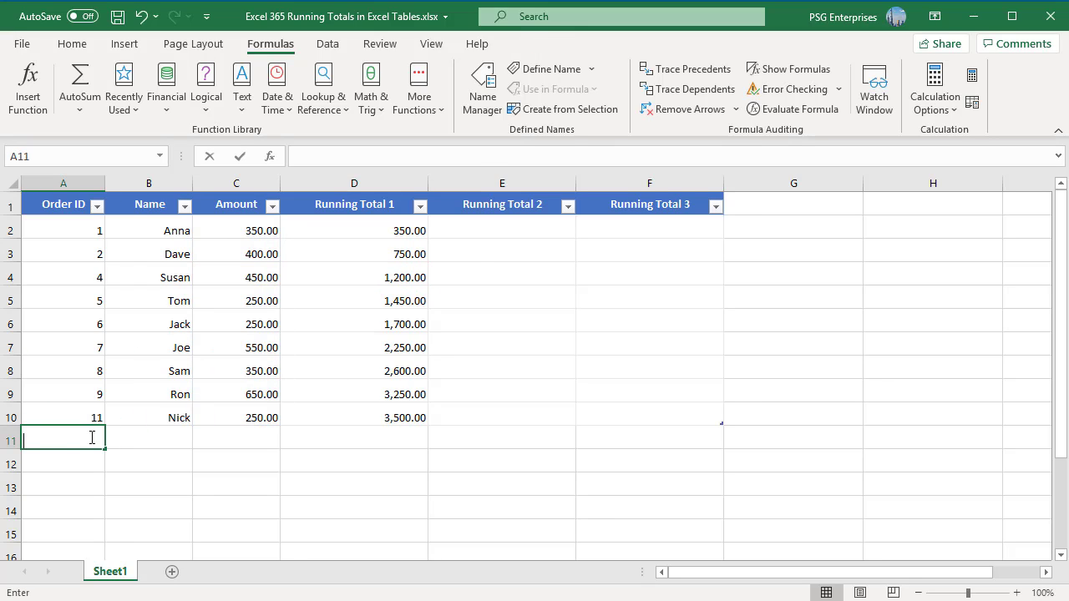
pyautogui.write('12')
pyautogui.click(167, 443)
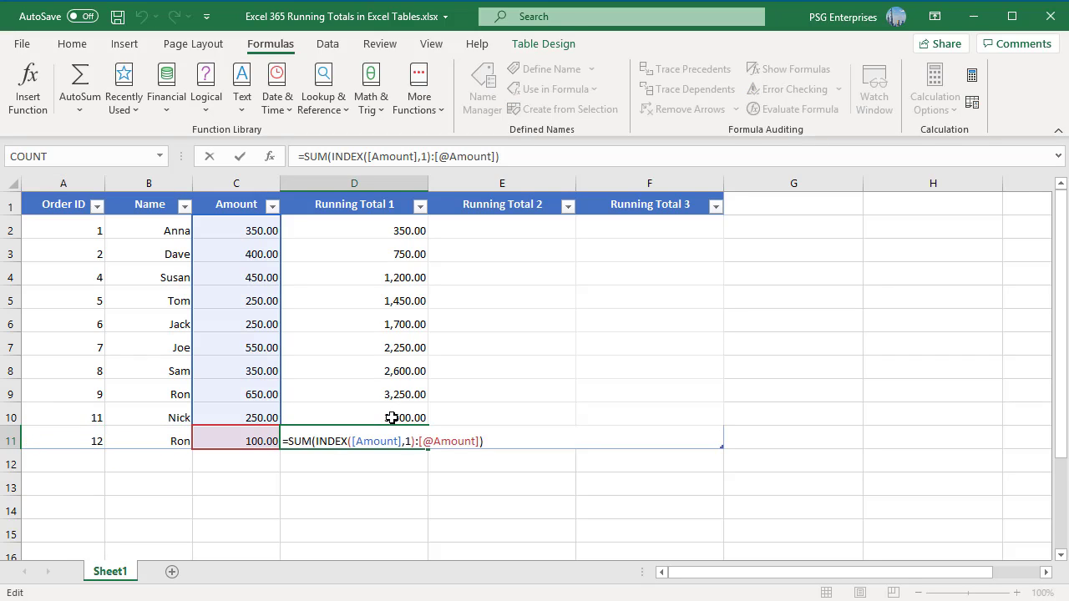
pyautogui.doubleClick(391, 418)
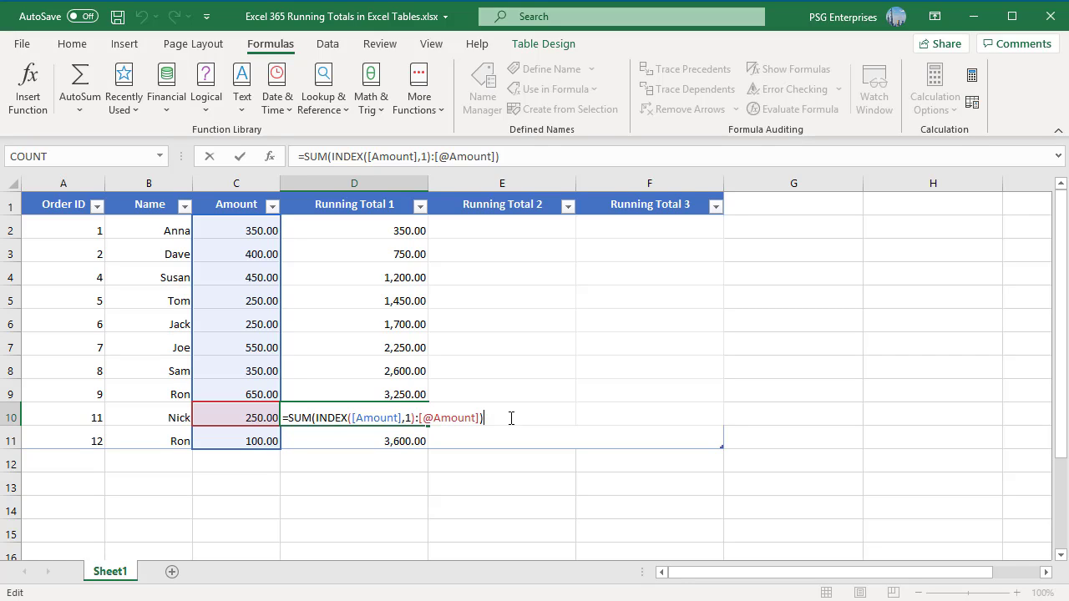
pyautogui.press('Return')
pyautogui.click(502, 231)
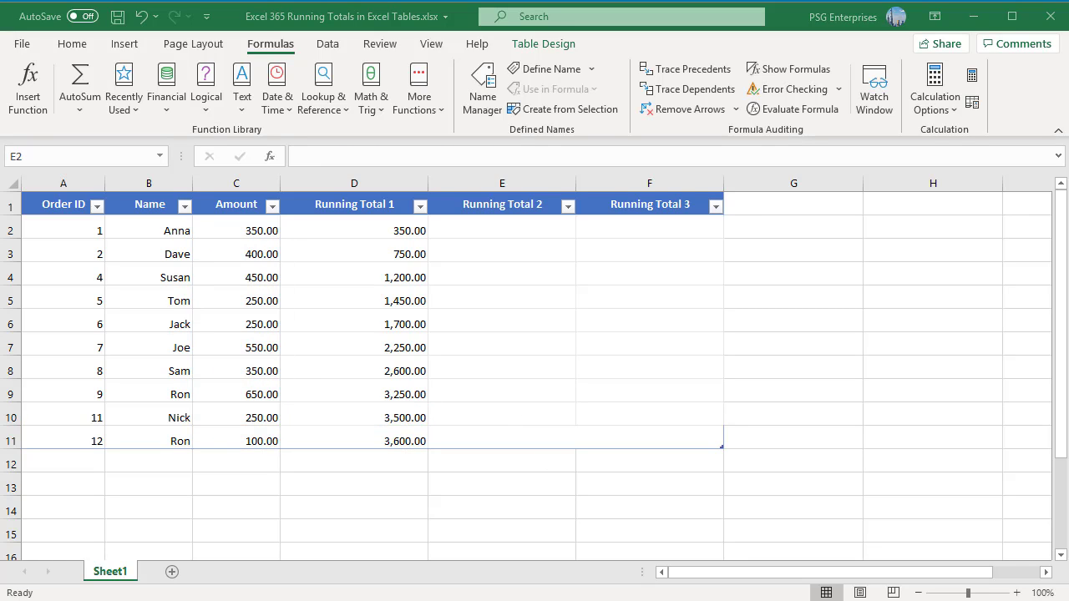
pyautogui.doubleClick(460, 230)
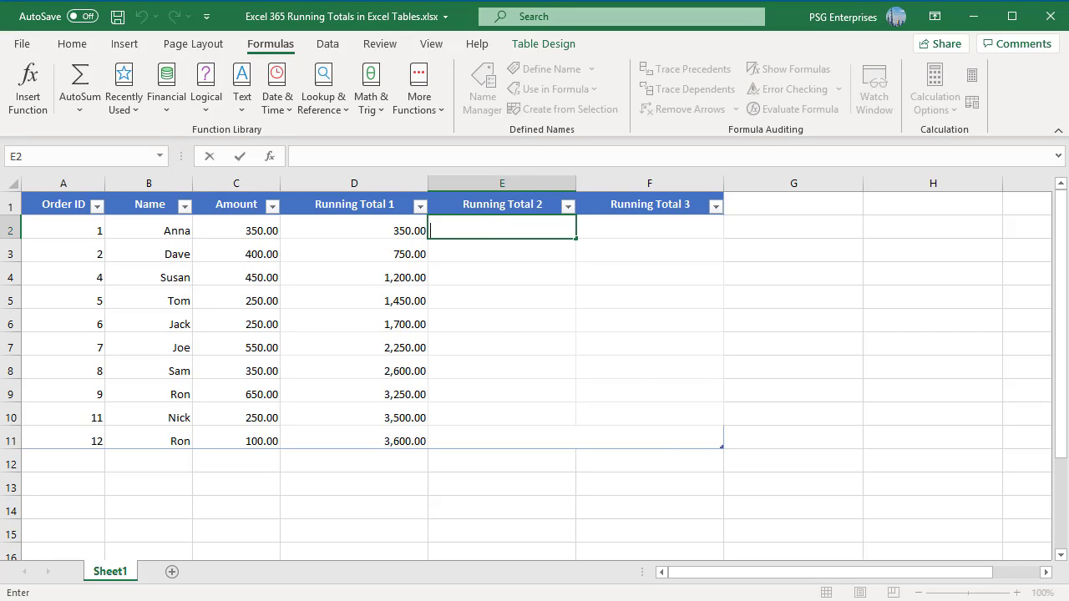
pyautogui.write('=SUM($C$2:[@Amount])')
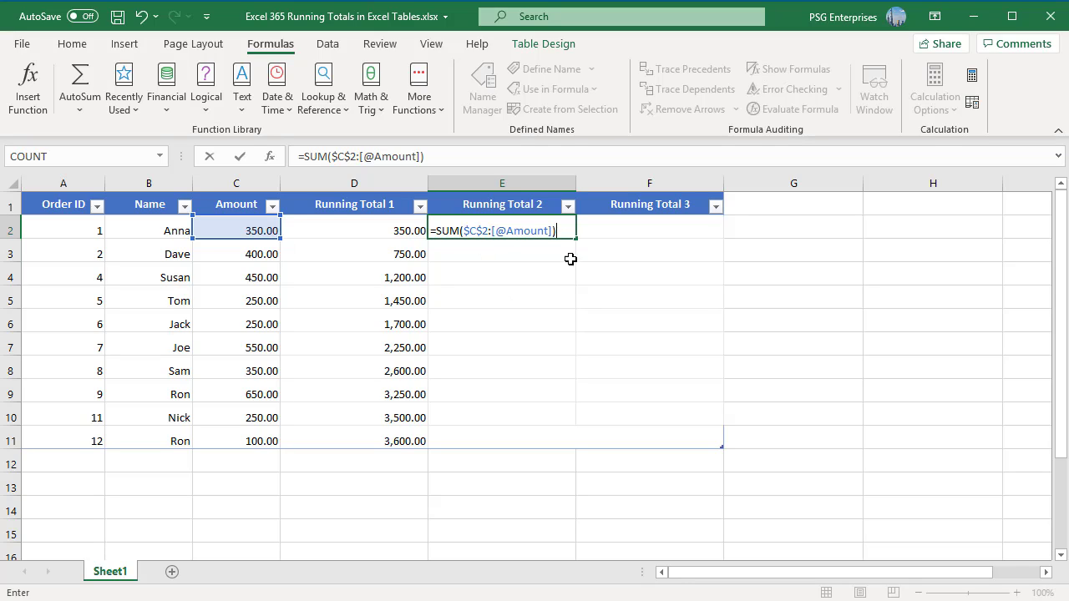
pyautogui.press('Return')
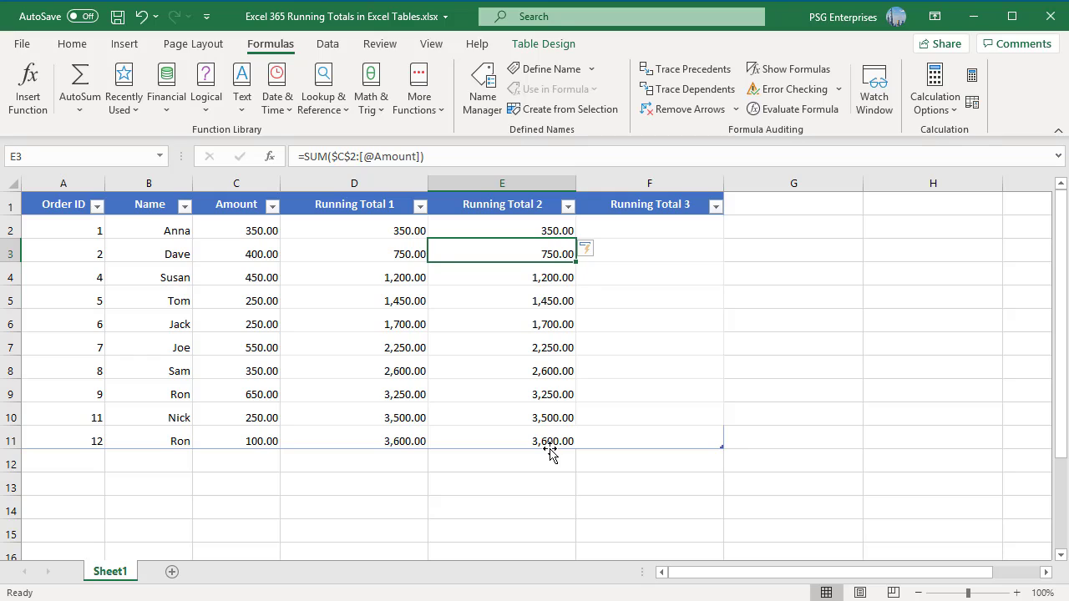
# Add order 13 in A12 and inspect the Running Total 2 formula in E11
pyautogui.doubleClick(96, 462)
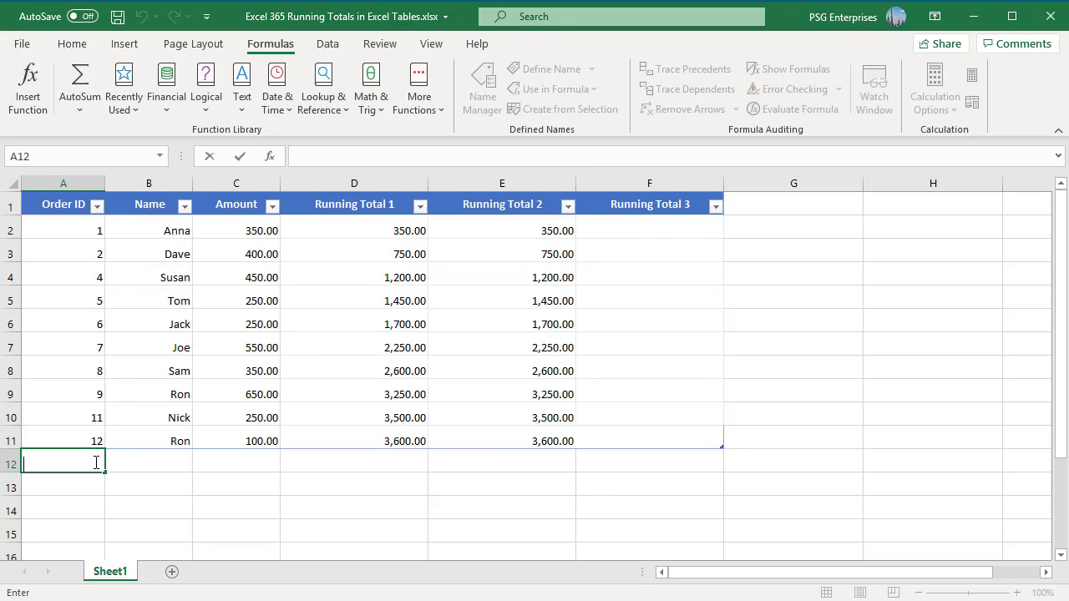
pyautogui.write('13')
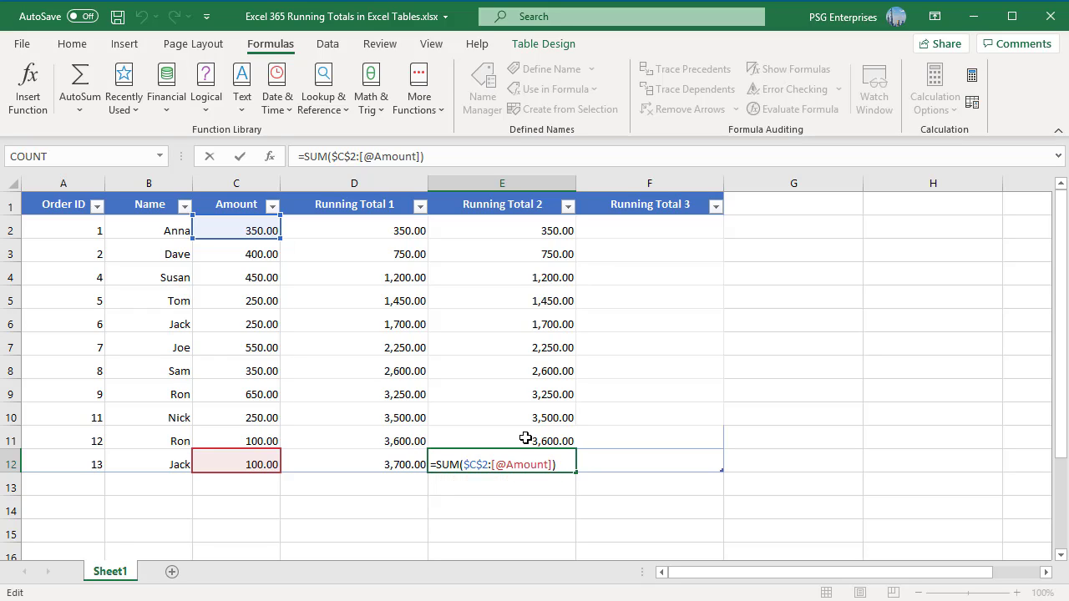
pyautogui.doubleClick(525, 437)
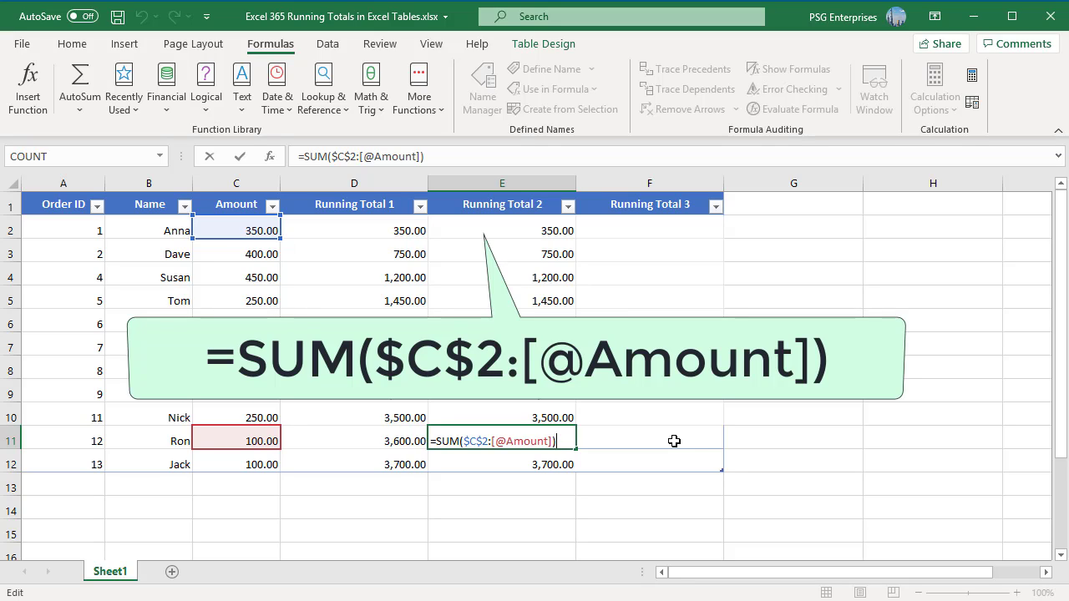
pyautogui.click(594, 225)
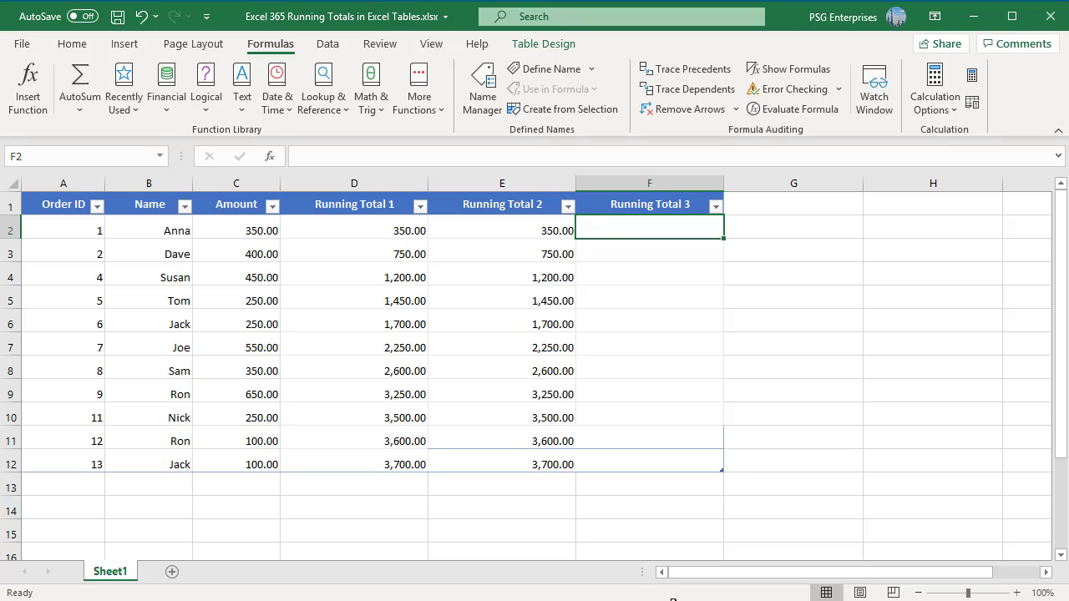
pyautogui.doubleClick(592, 224)
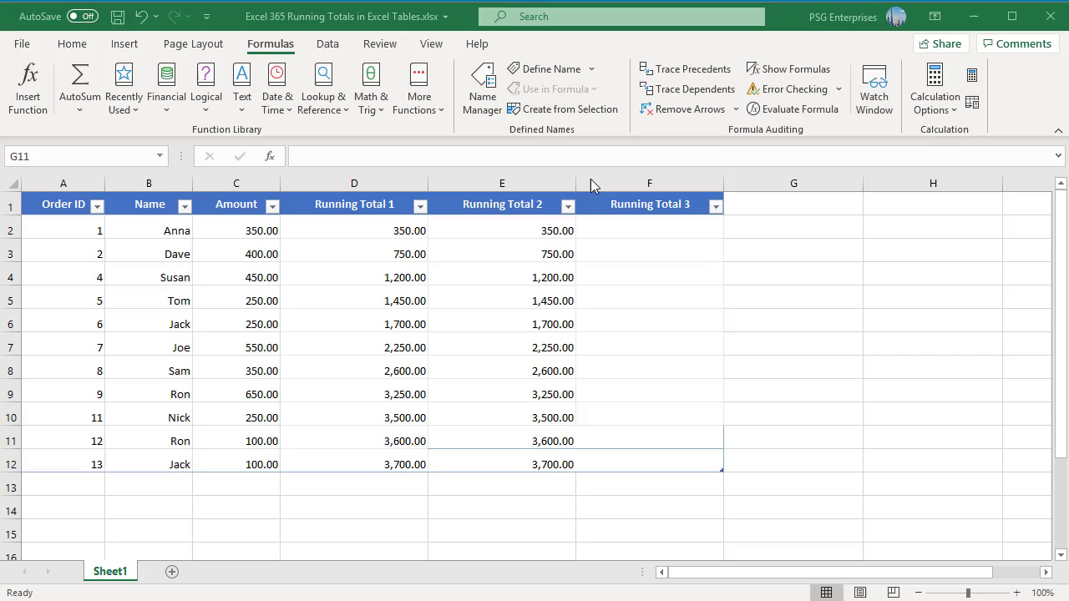
pyautogui.doubleClick(592, 226)
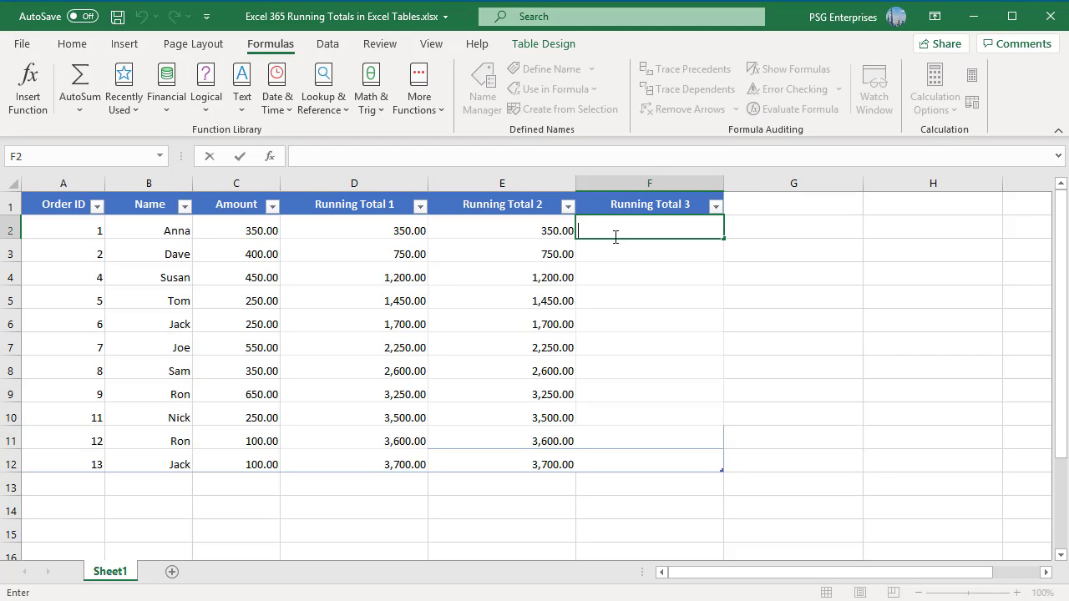
pyautogui.write('=SUM')
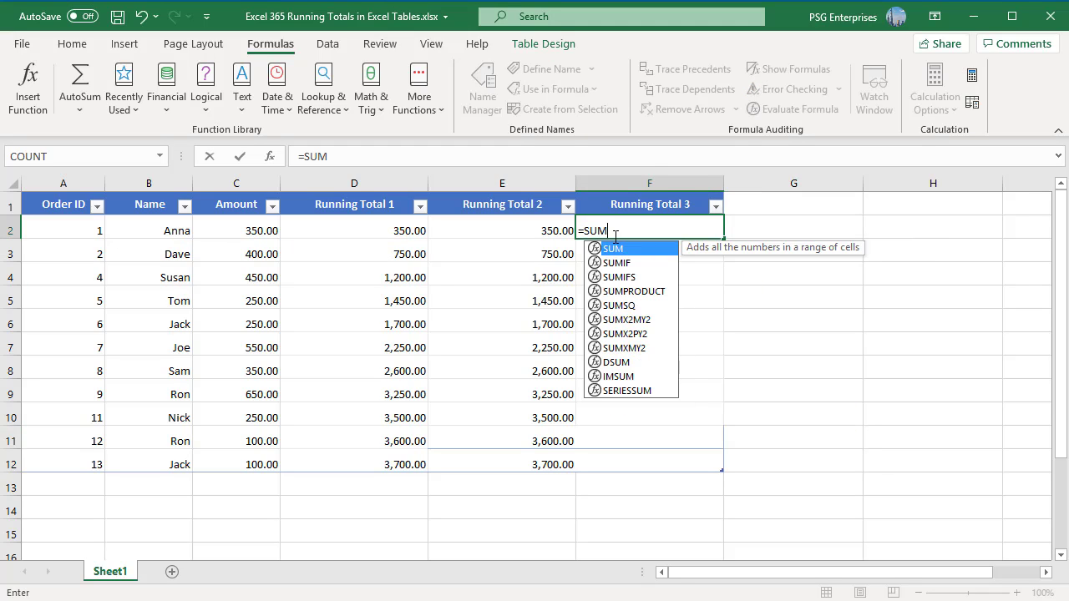
pyautogui.write('(')
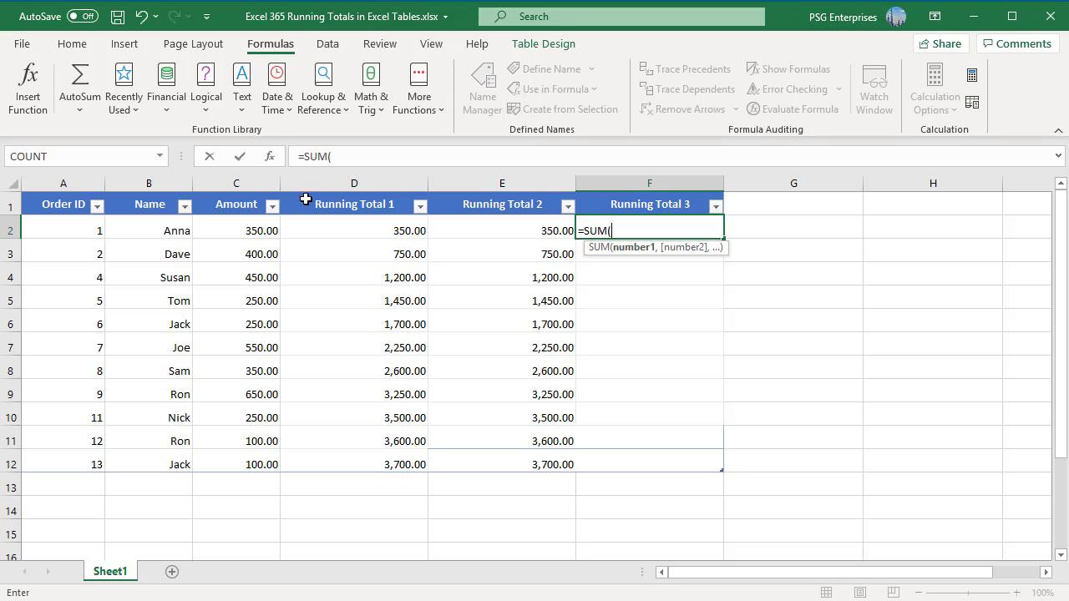
pyautogui.click(233, 210)
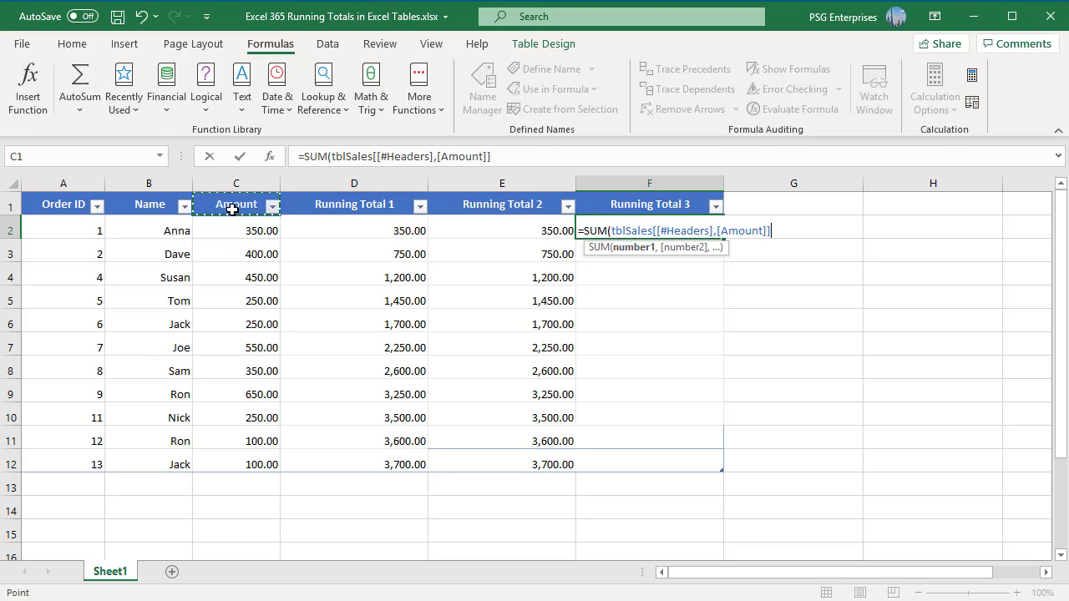
pyautogui.press('F8')
pyautogui.write(':')
pyautogui.click(244, 230)
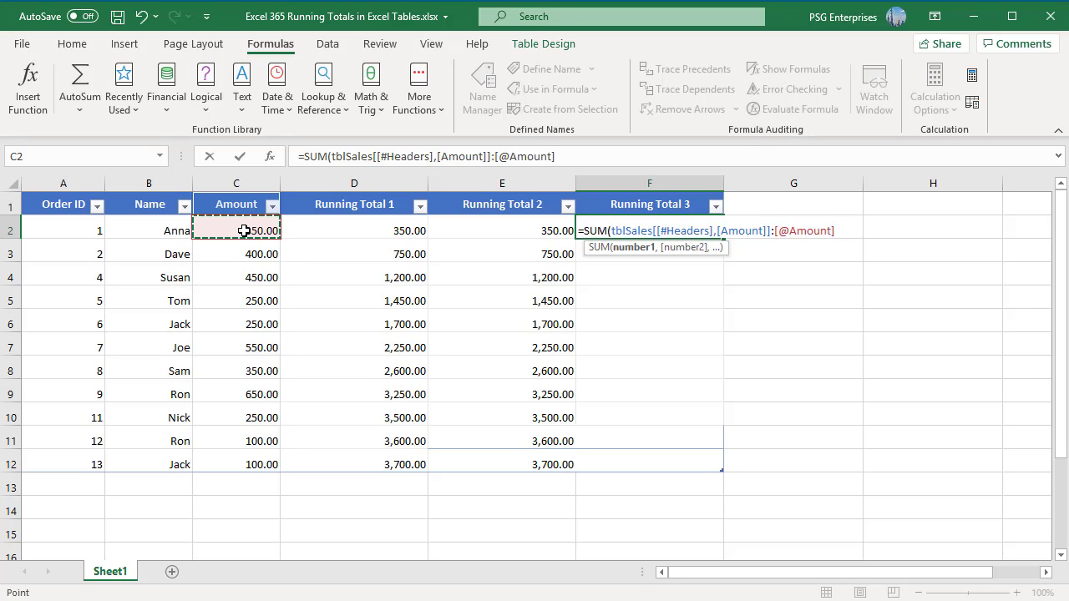
pyautogui.write(')')
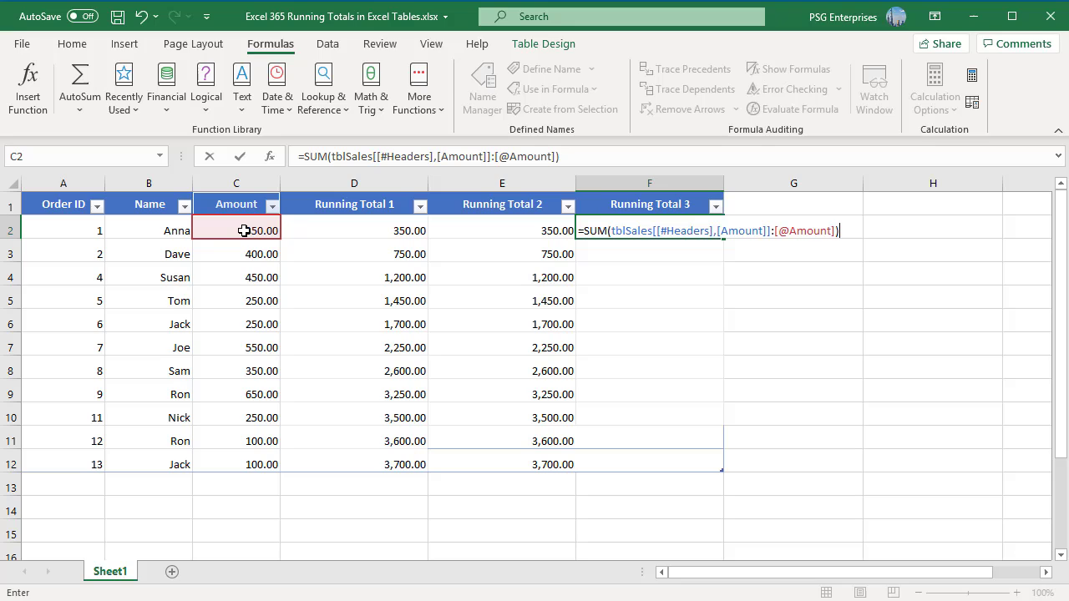
pyautogui.press('Return')
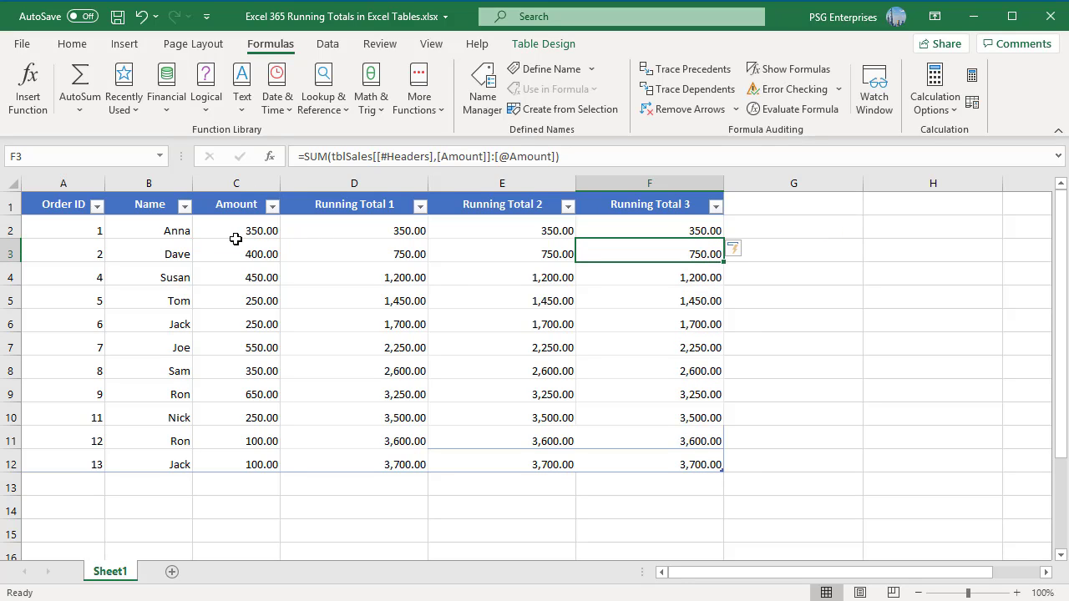
# Inspect the Running Total 3 formula in F5 without changing it
pyautogui.doubleClick(627, 300)
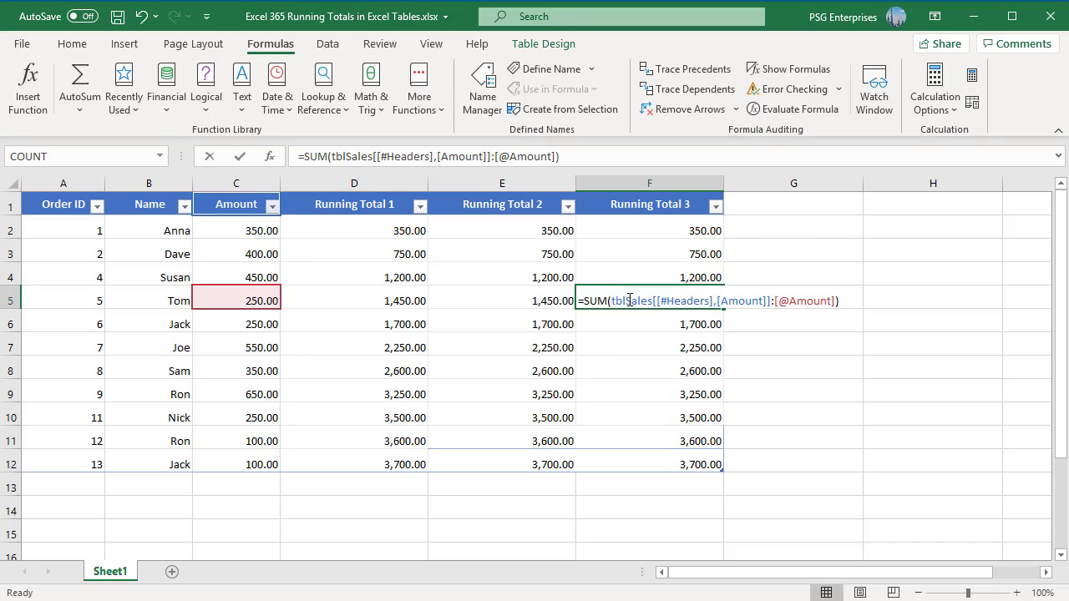
pyautogui.click(846, 298)
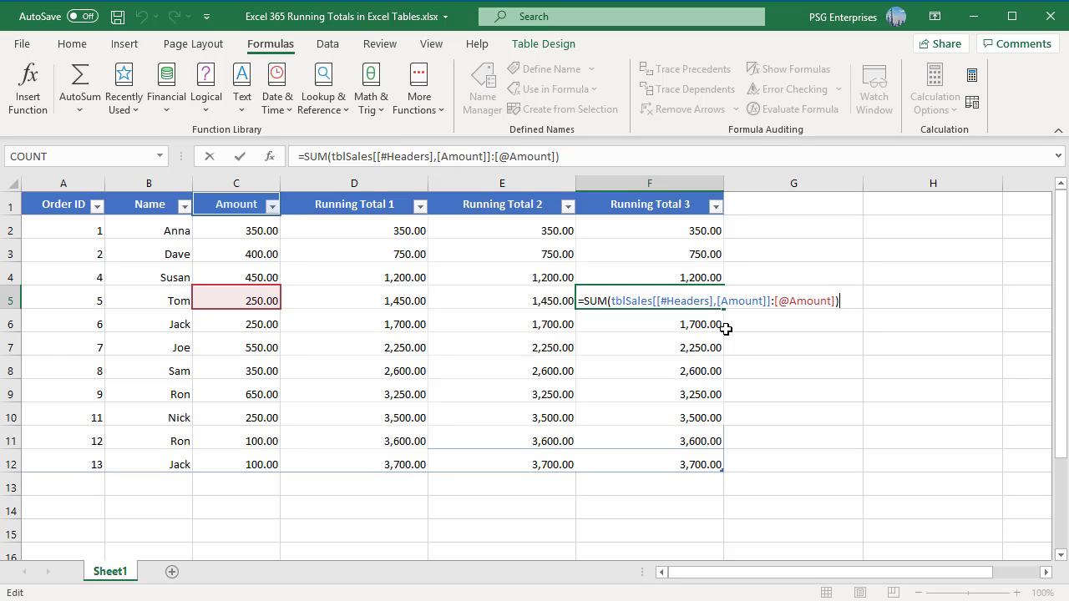
pyautogui.press('Return')
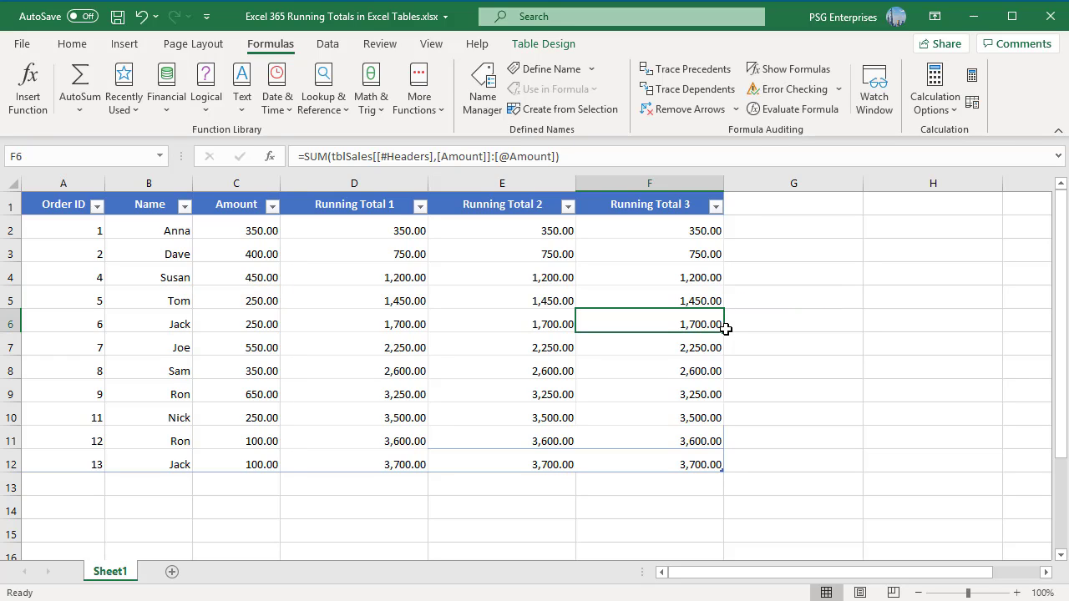
# Add order 14 in A13 and check the Running Total 3 formulas in F13 and F12
pyautogui.click(89, 487)
pyautogui.write('14')
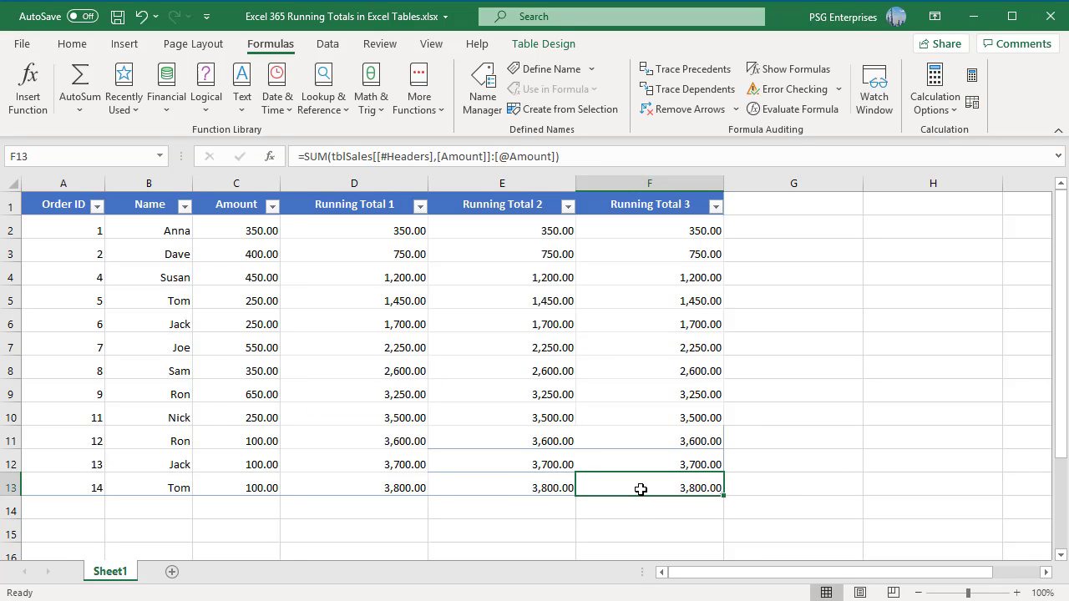
pyautogui.doubleClick(639, 487)
pyautogui.click(843, 489)
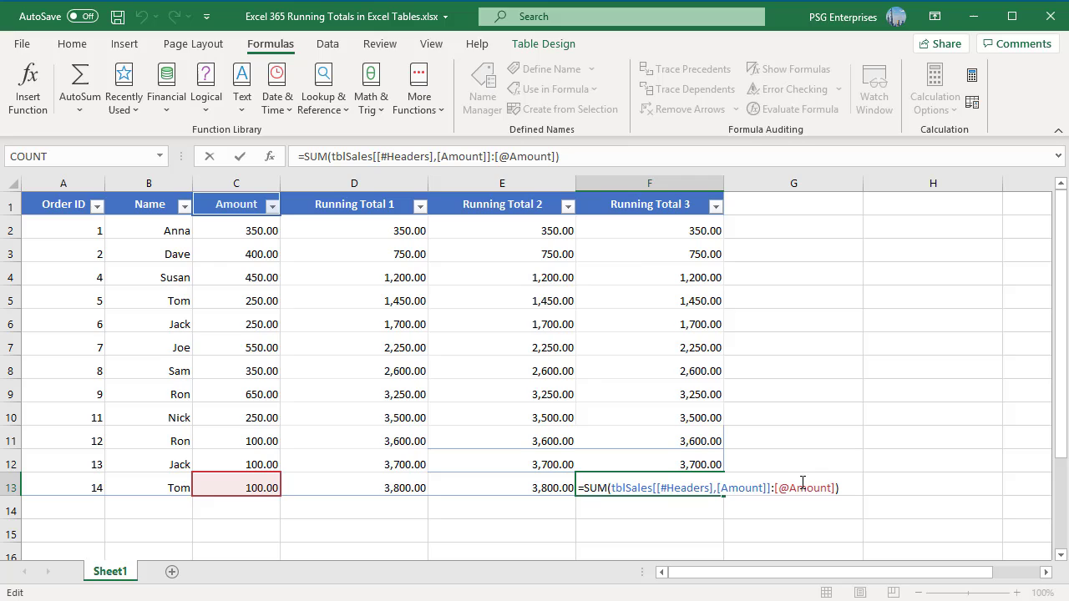
pyautogui.click(715, 460)
pyautogui.doubleClick(715, 460)
pyautogui.click(856, 468)
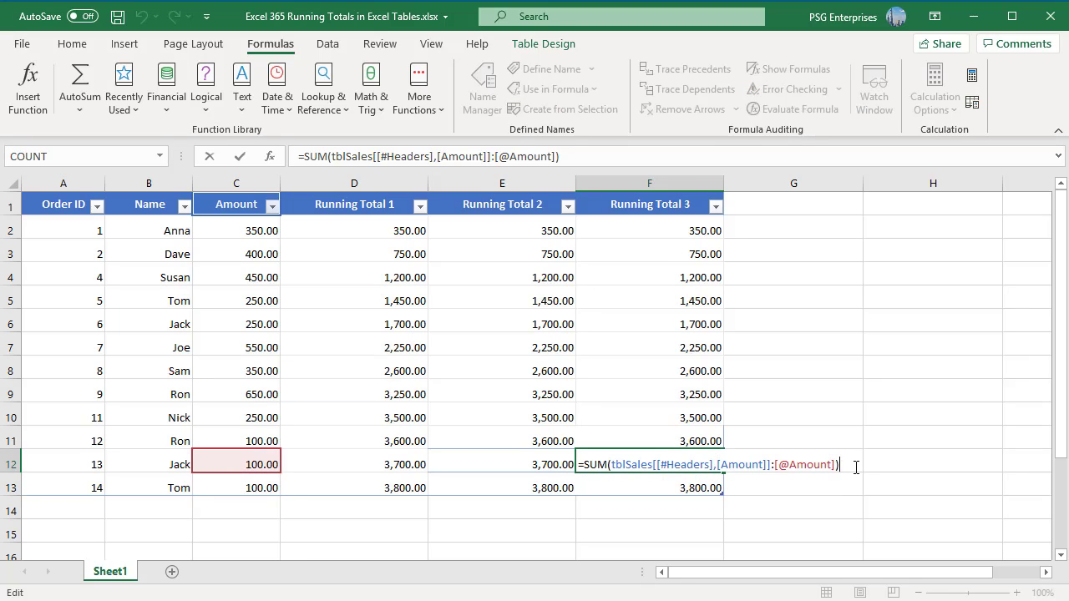